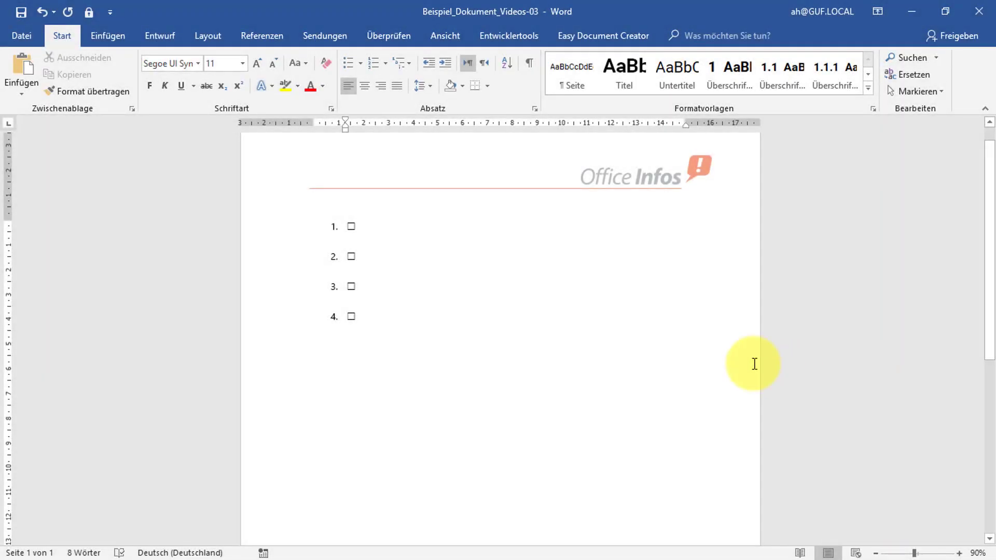
Step: Tick all four numbered checkboxes, then untick items 1 and 2
left_click(352, 227)
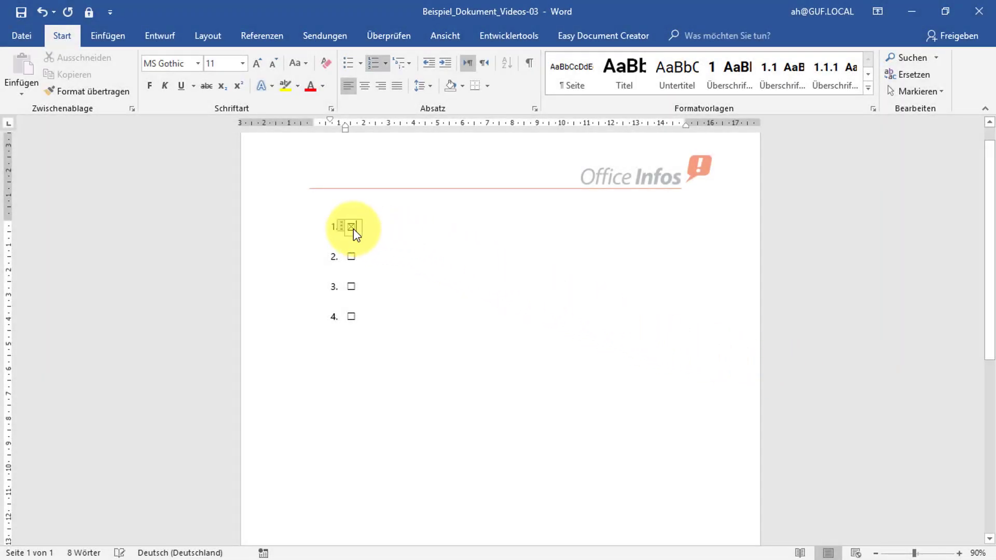
left_click(351, 255)
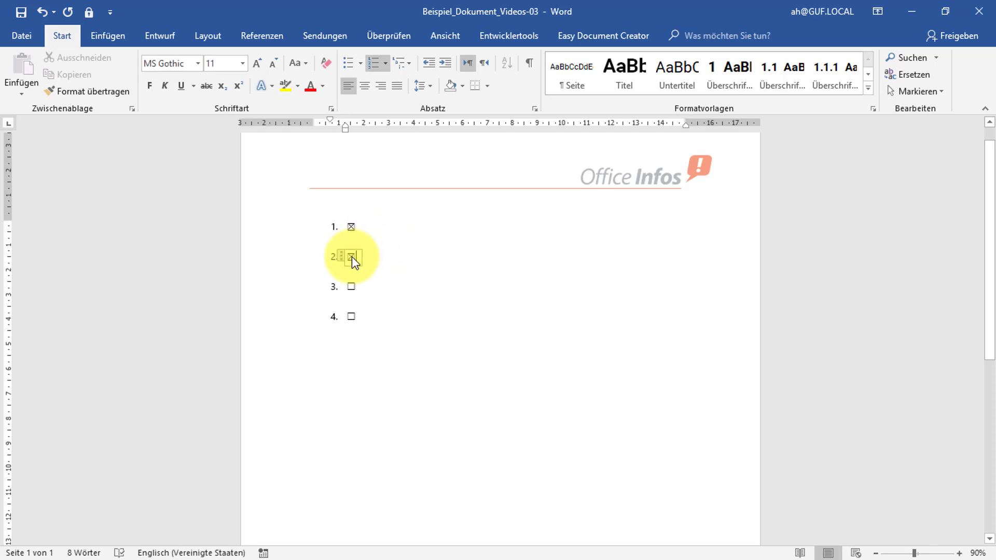
left_click(351, 288)
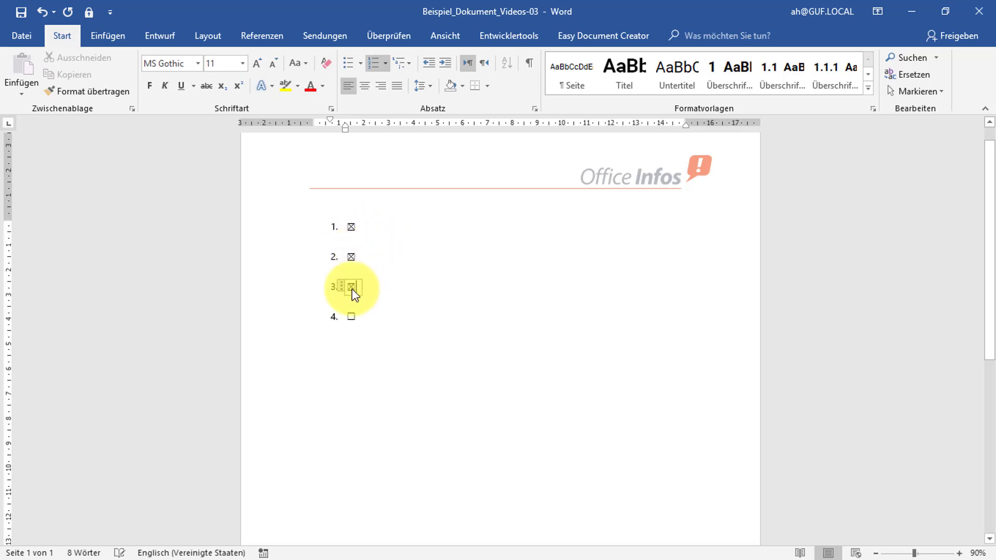
left_click(352, 315)
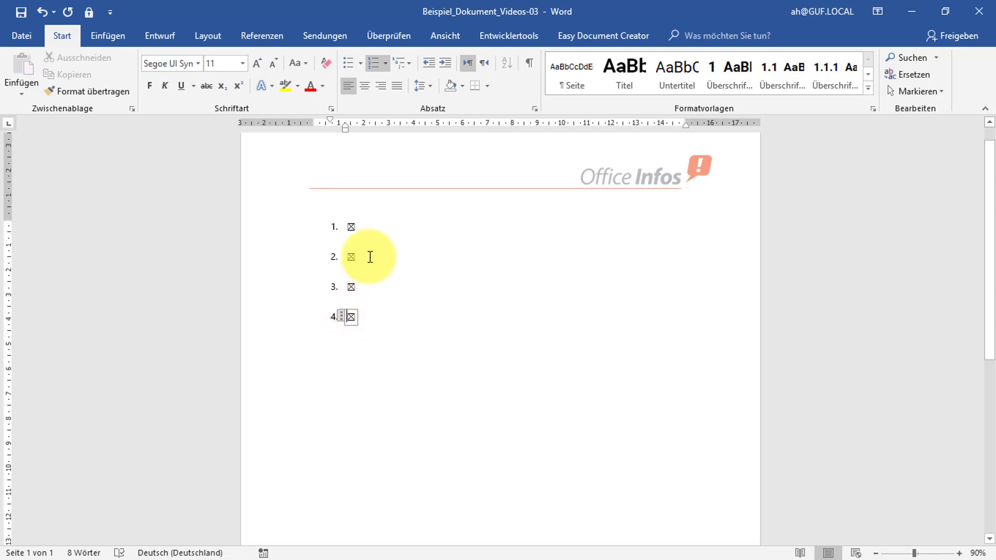
left_click(351, 228)
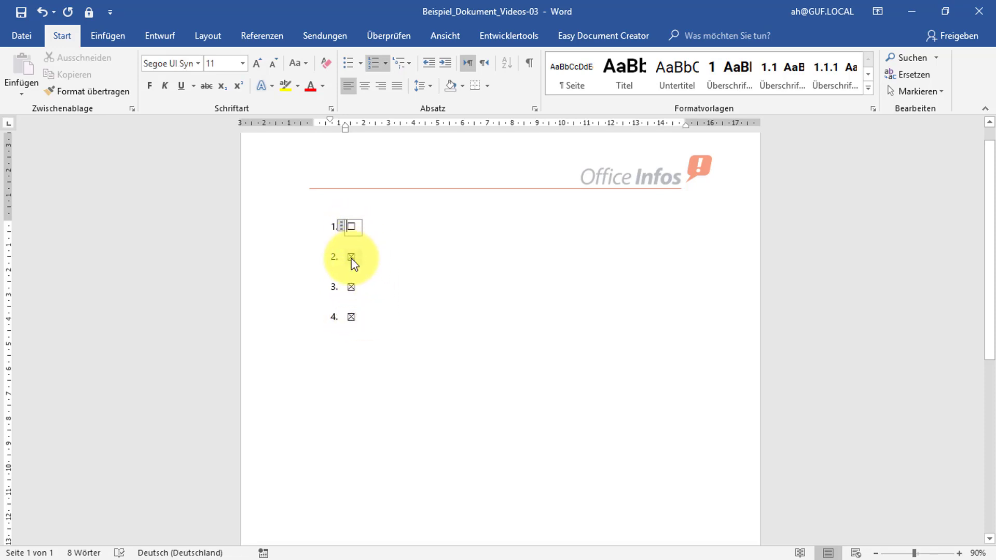
left_click(352, 257)
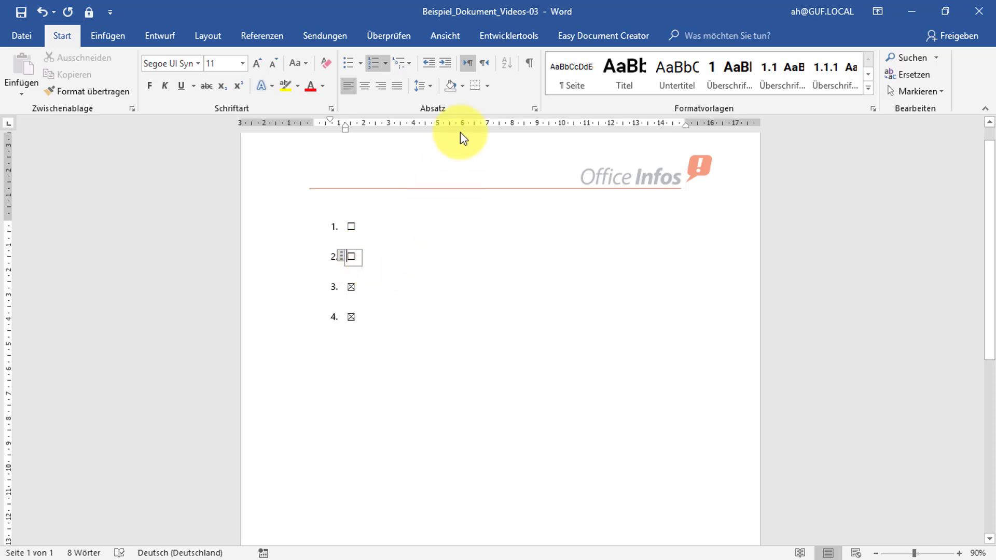
left_click(505, 42)
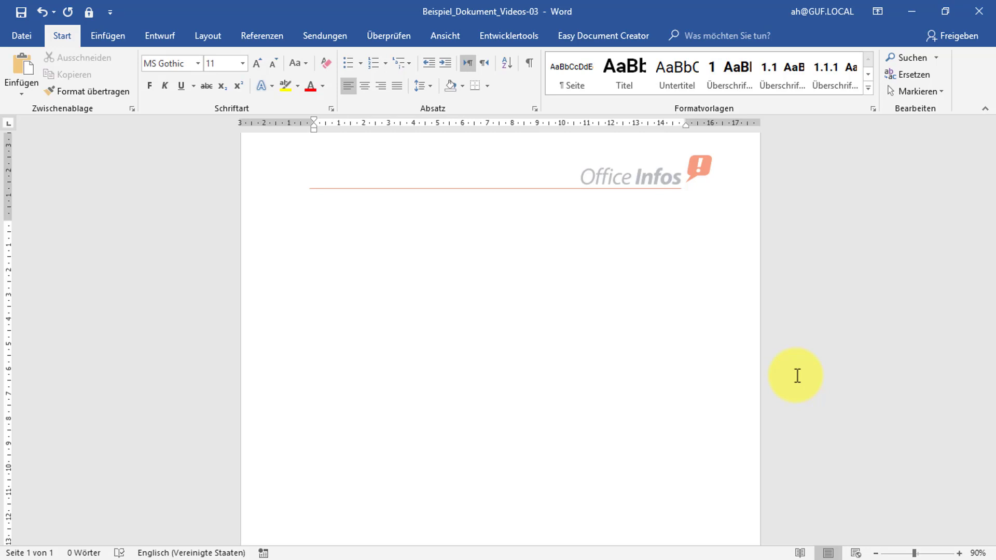
Step: Insert a checkbox content control from Entwicklertools, tick and untick it, then select the control
left_click(519, 40)
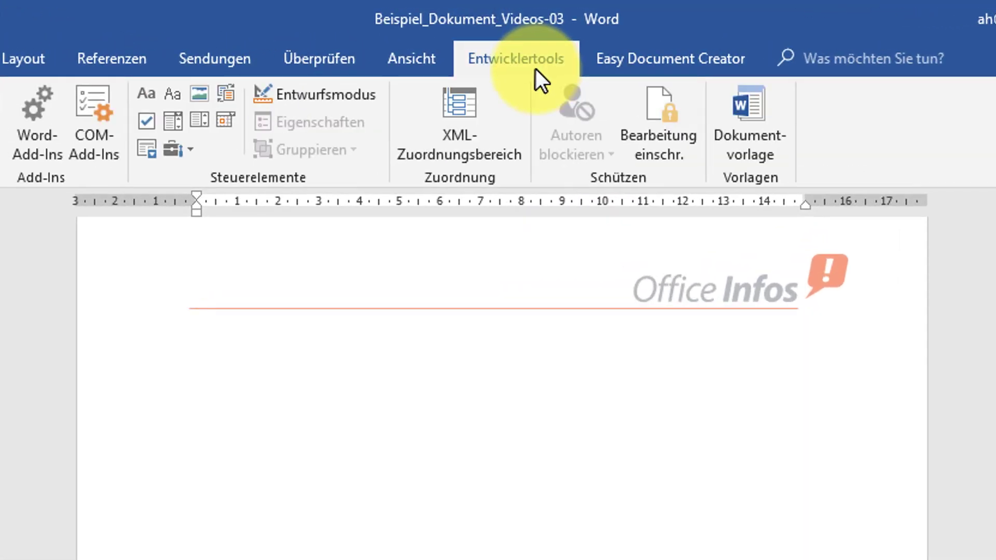
left_click(152, 127)
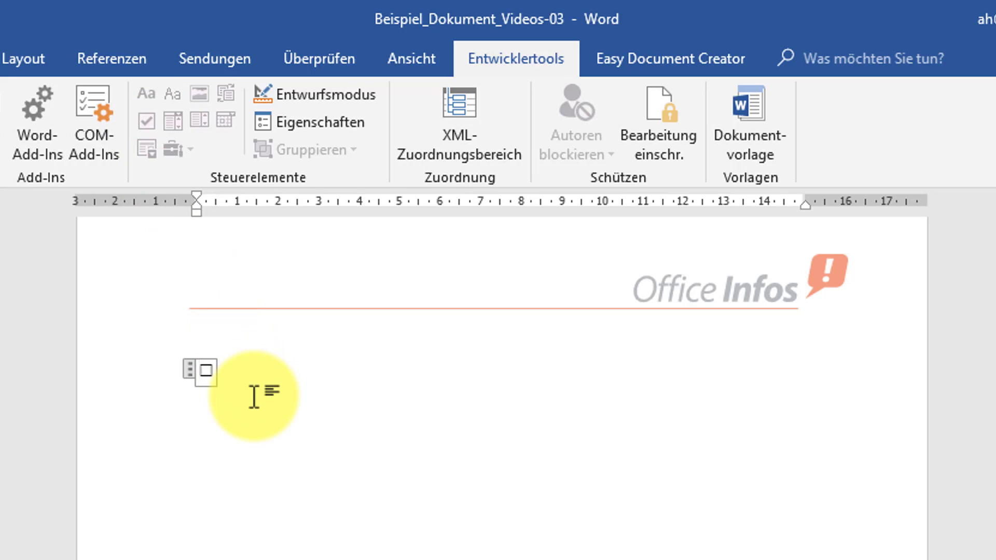
left_click(207, 371)
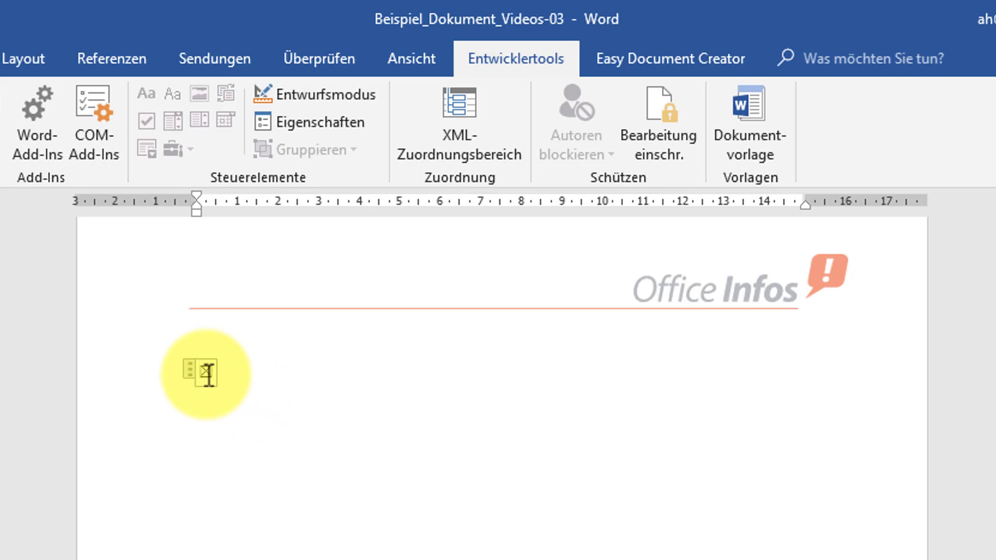
left_click(207, 371)
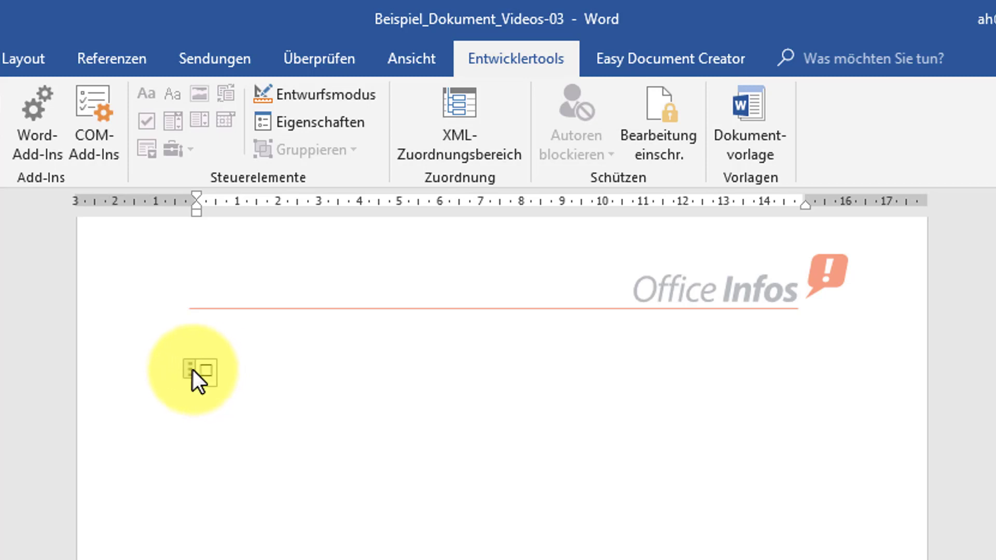
left_click(191, 369)
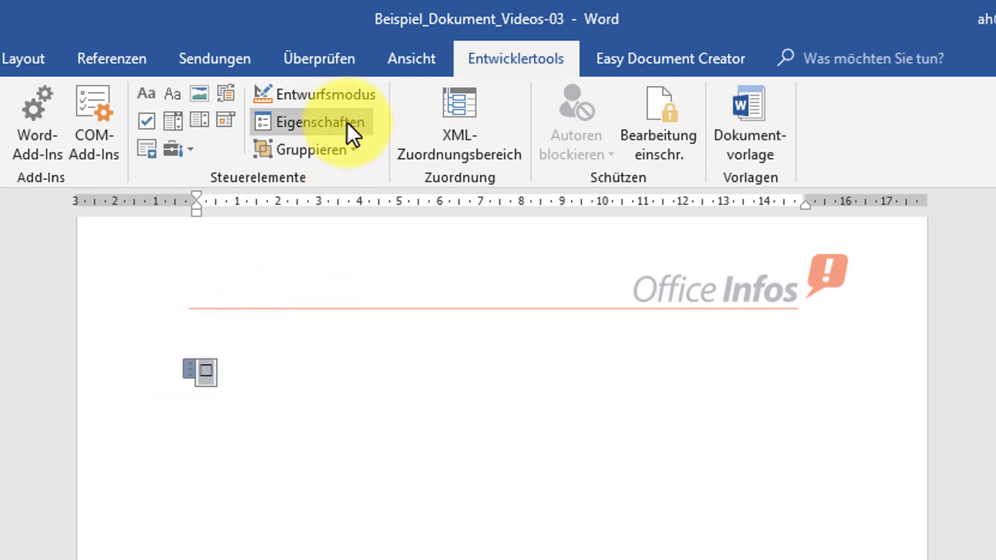
Step: In the control's properties, title it 'Checkbox 1', colour it orange, and leave it deletable
left_click(343, 89)
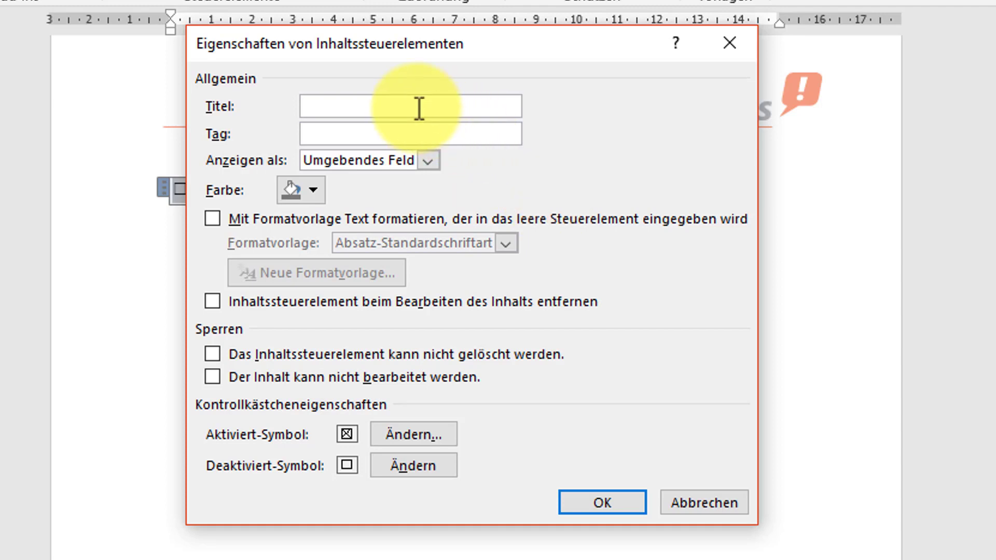
type("Checkbo")
type("x 1")
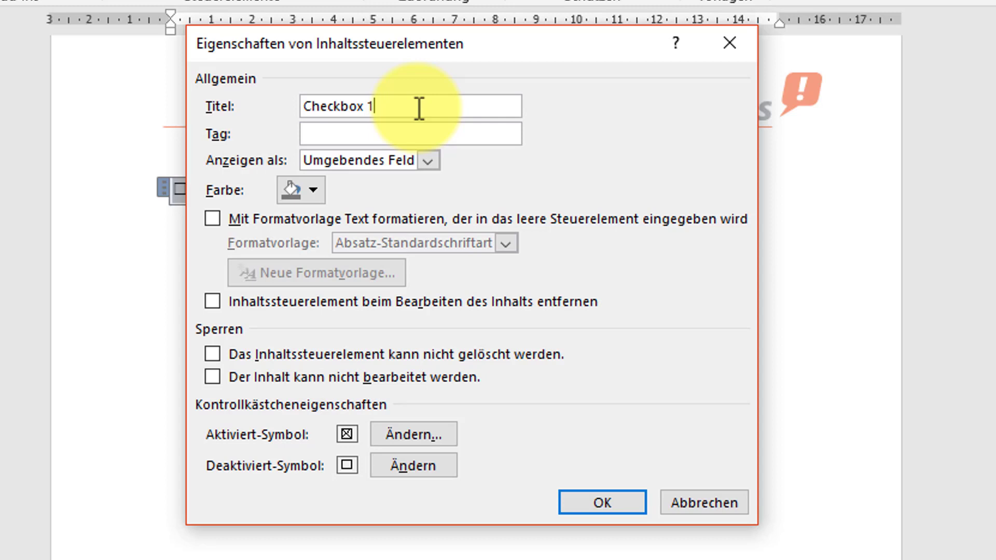
left_click(314, 191)
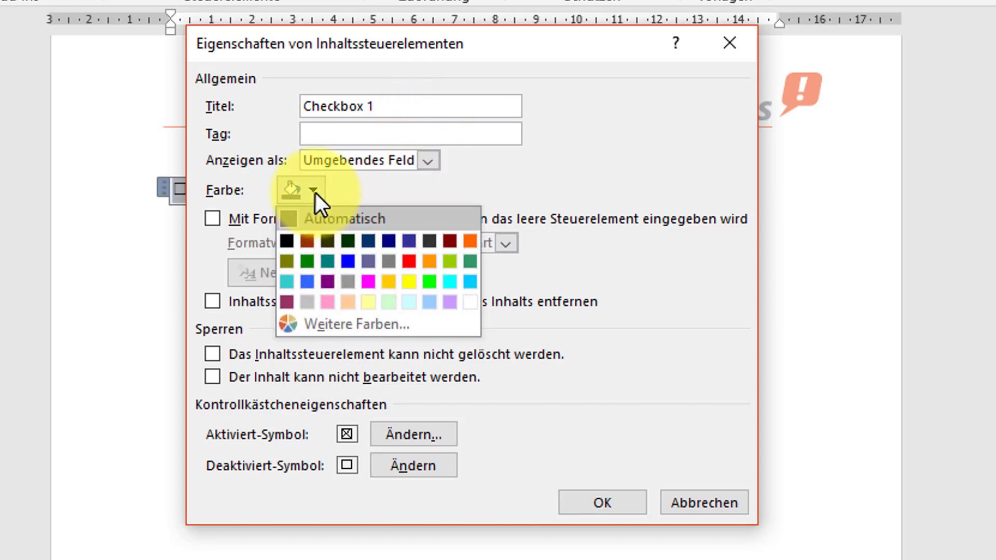
left_click(470, 241)
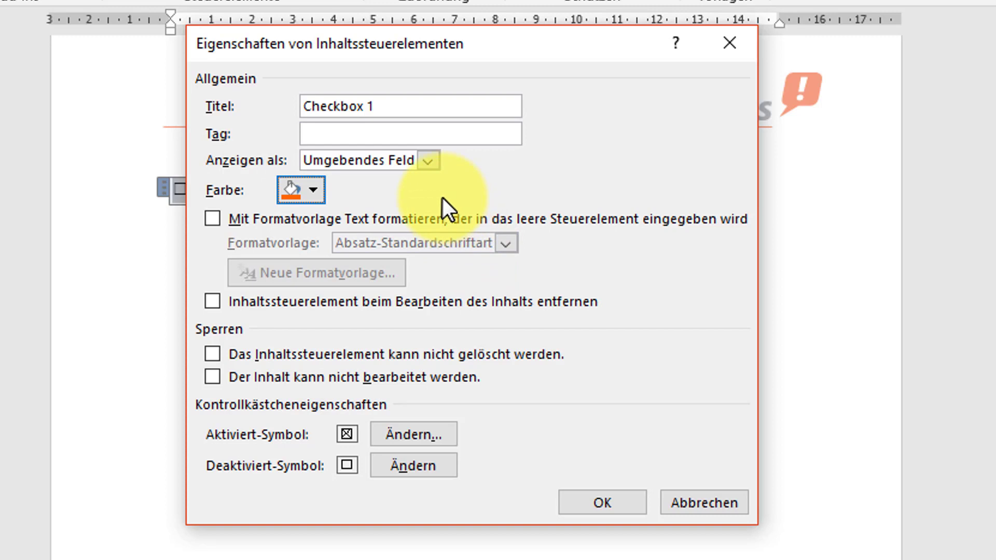
left_click(428, 353)
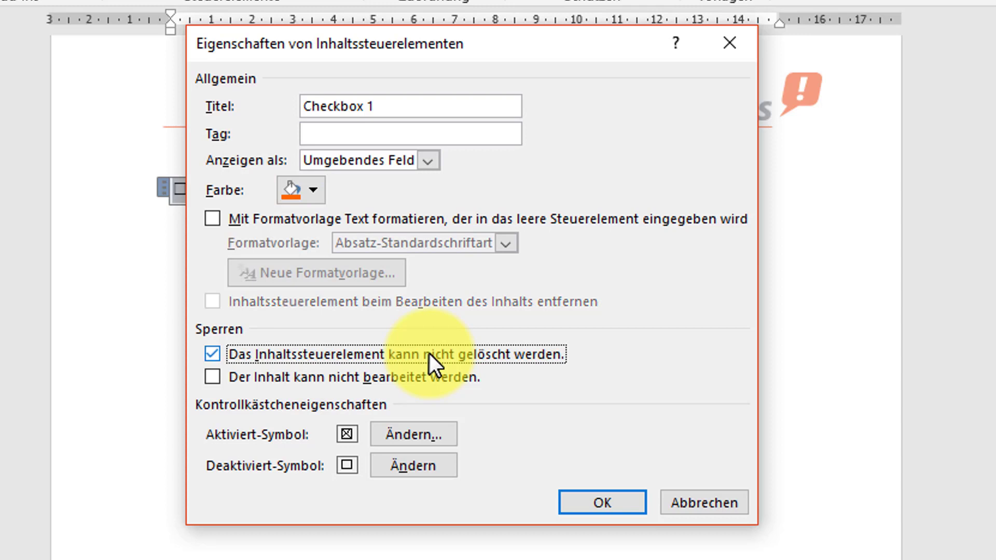
left_click(428, 353)
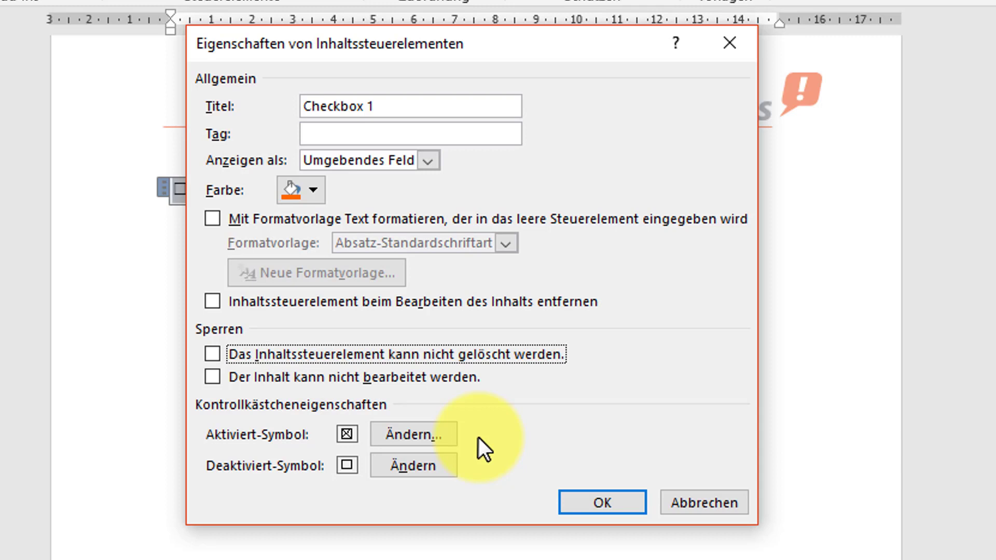
left_click(437, 439)
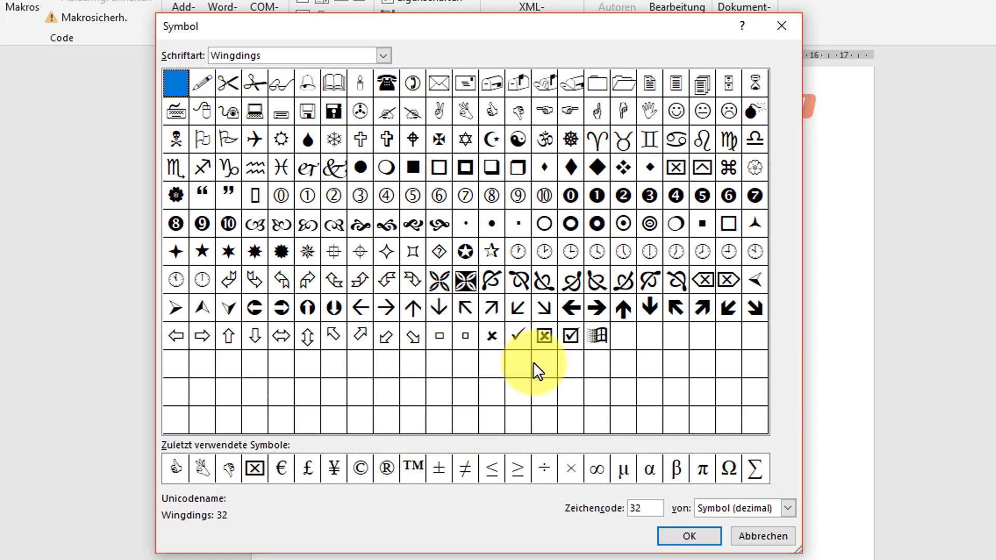
Step: Use the Wingdings thin circle as checked and circle-with-dot as unchecked symbol, then test Checkbox 1
left_click(549, 228)
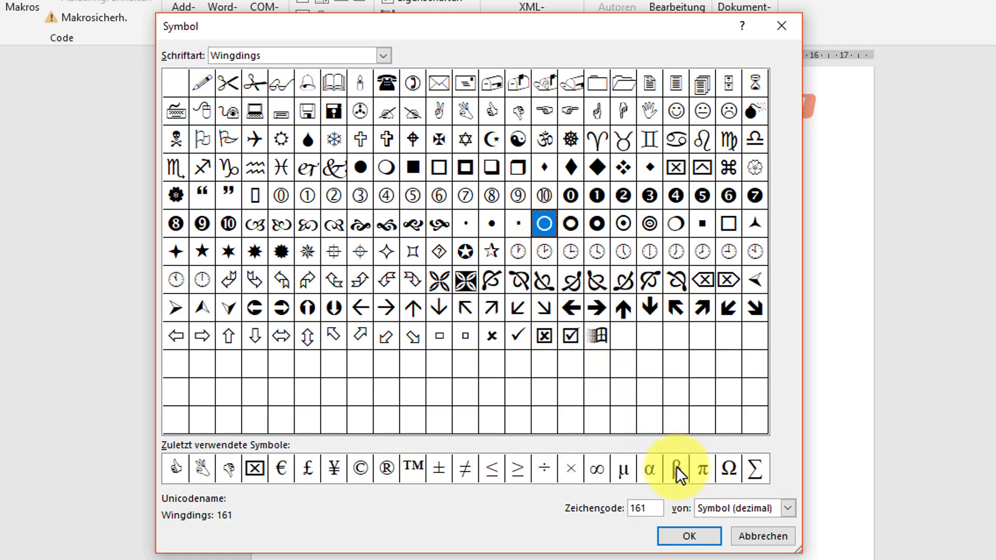
left_click(696, 531)
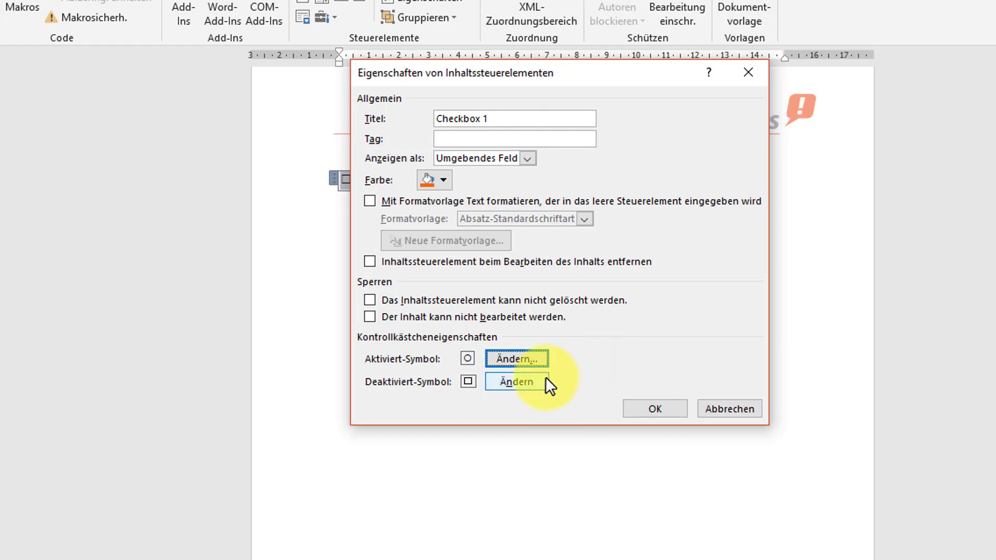
left_click(506, 381)
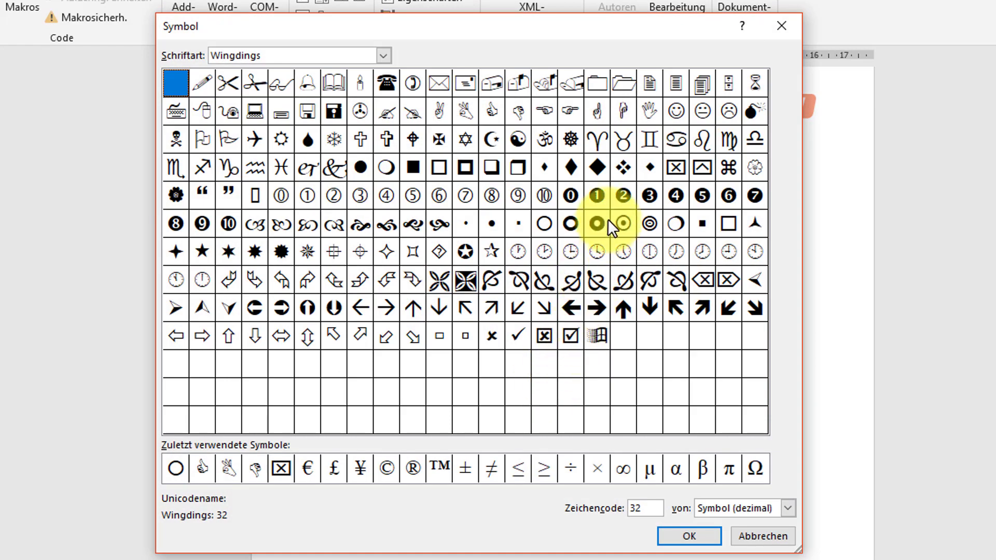
left_click(597, 224)
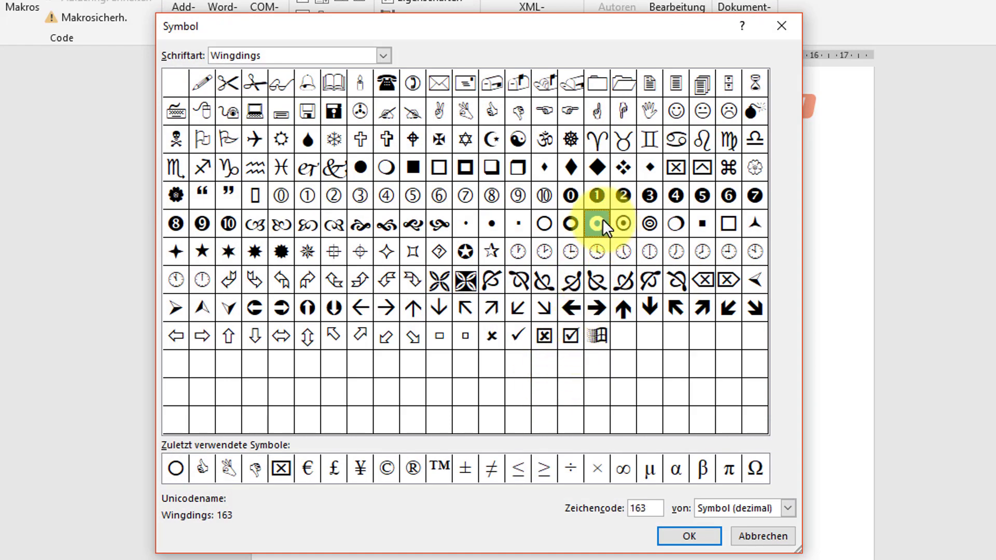
left_click(686, 534)
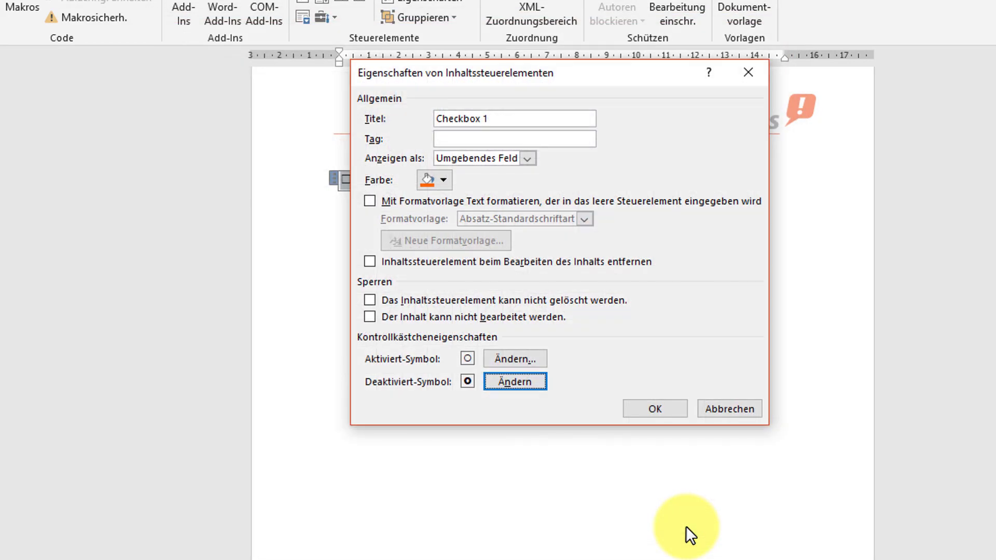
left_click(648, 413)
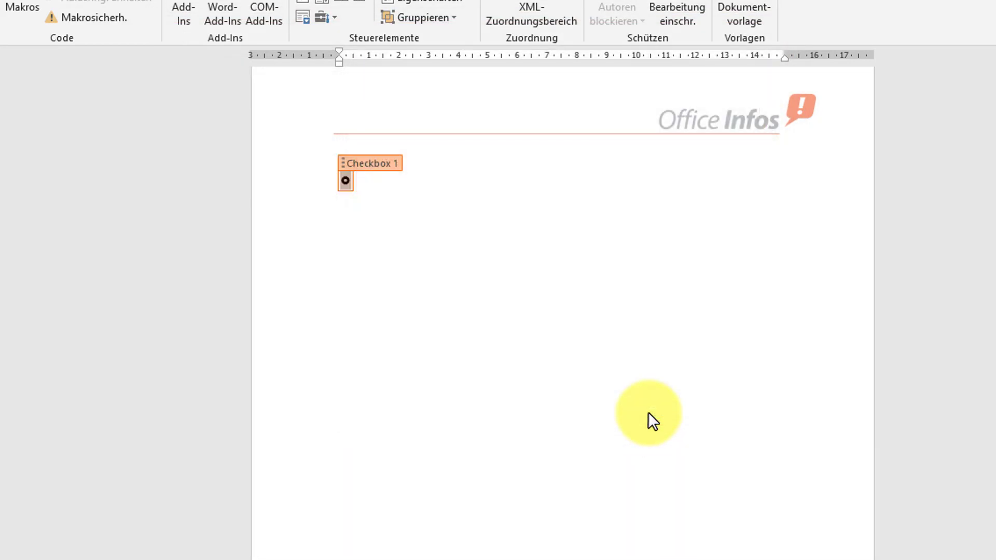
left_click(345, 181)
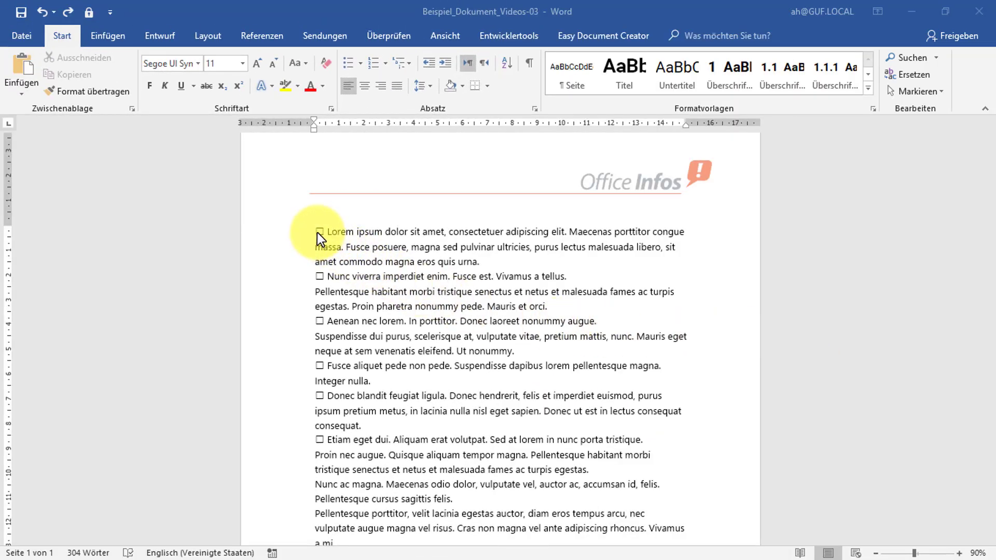
Step: Tick the first checkbox, move it after 'amet,' in the opening sentence, and show formatting marks
left_click(317, 231)
left_click(318, 231)
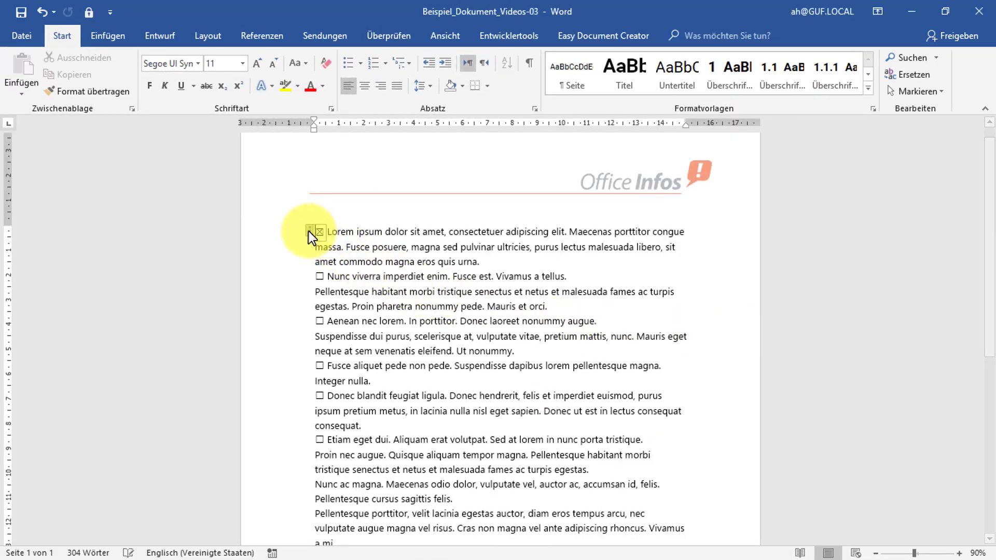
left_click_drag(309, 231, 448, 238)
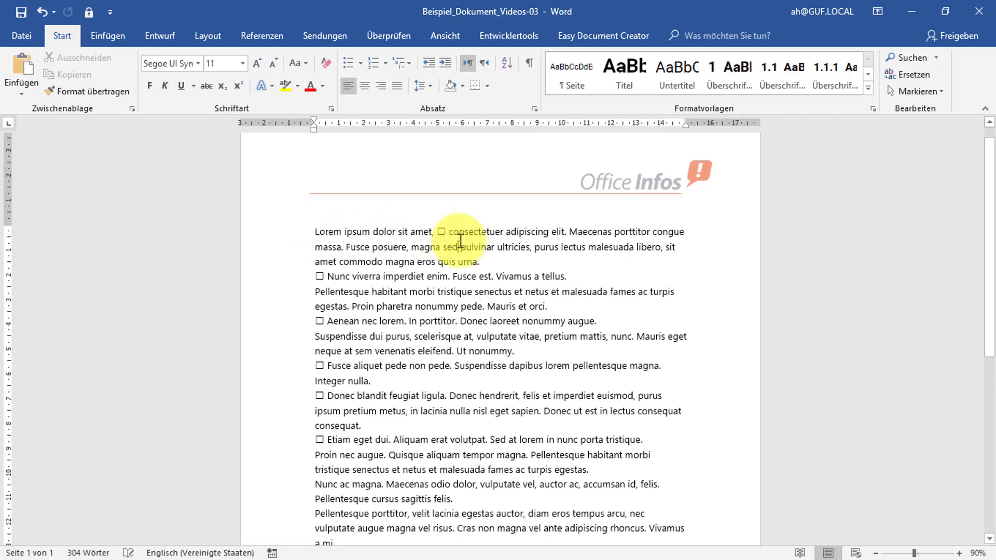
left_click(530, 69)
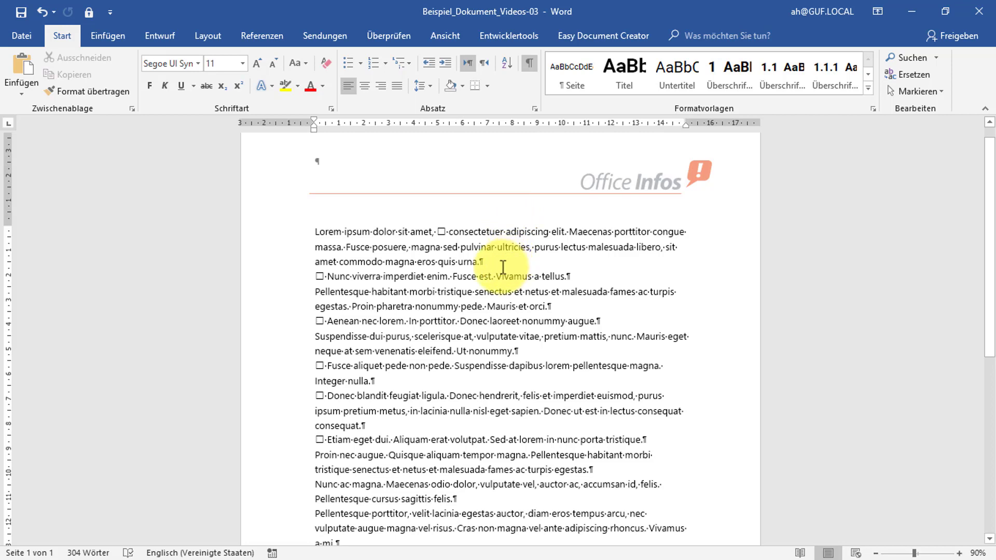
Step: Type 'Lorem' right after the checkbox starting the Nunc line, then toggle that checkbox
left_click(320, 276)
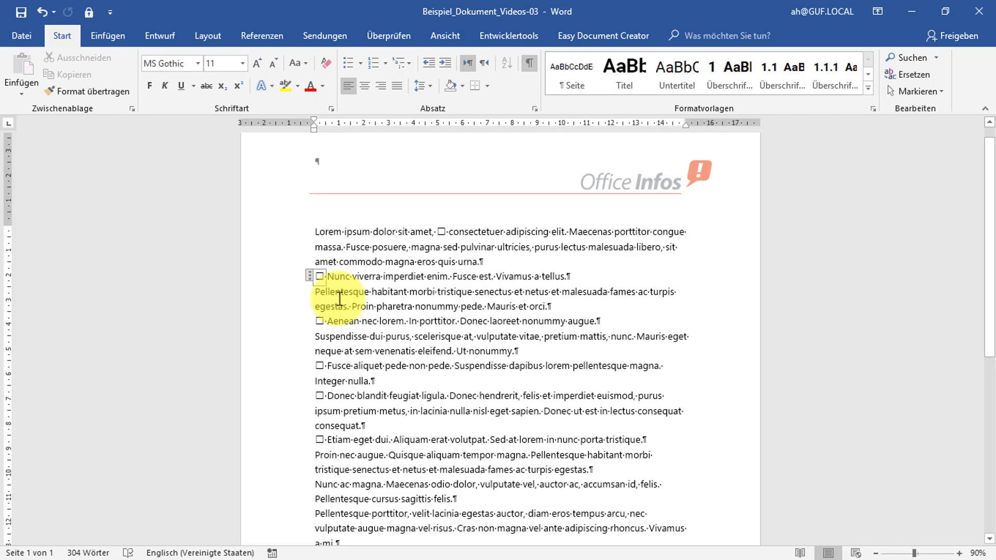
key("Right")
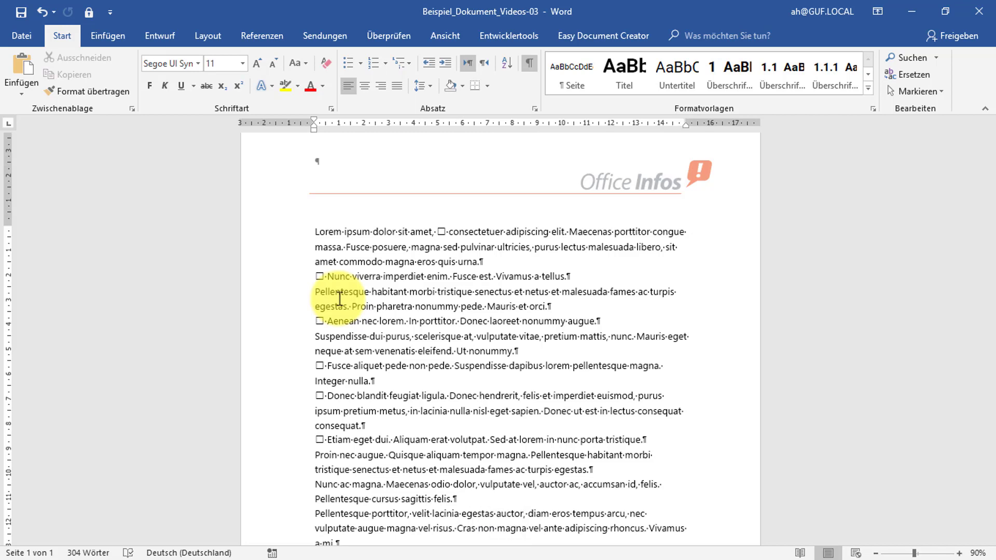
type("L")
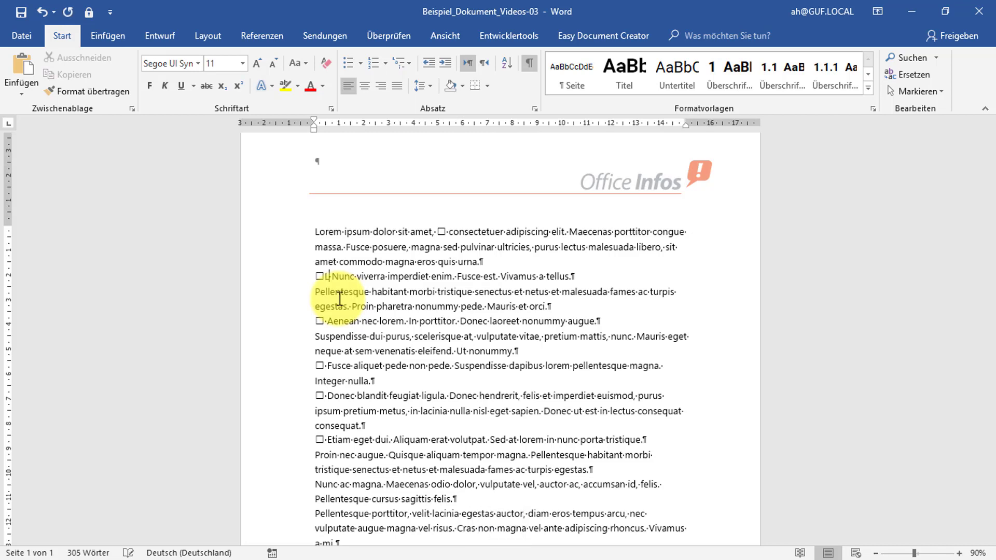
type("orem")
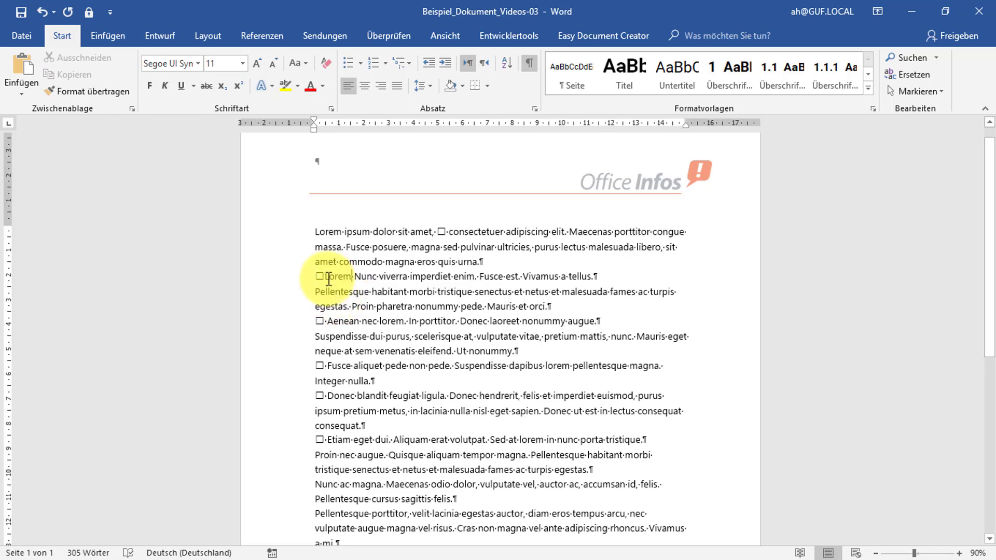
left_click(321, 279)
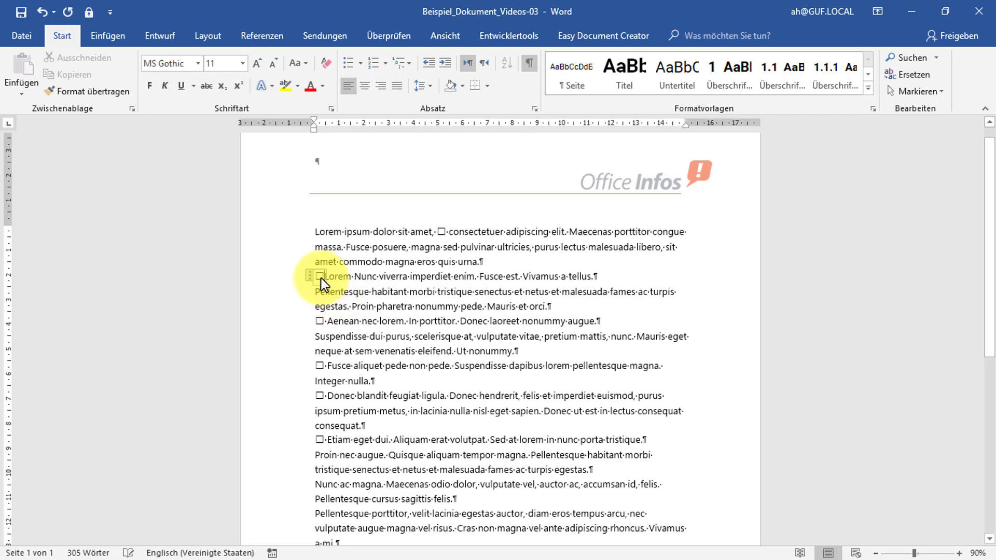